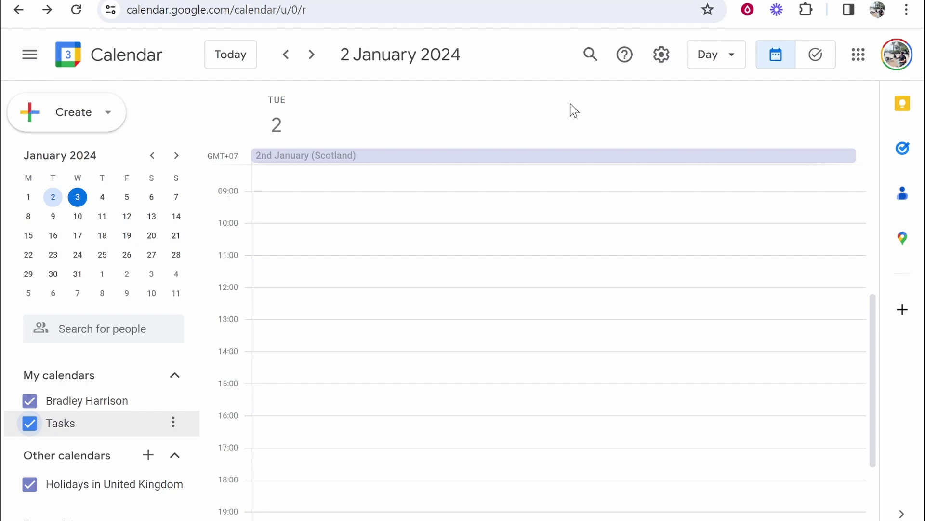
Show the day view for Tuesday 2 January
left_click(53, 198)
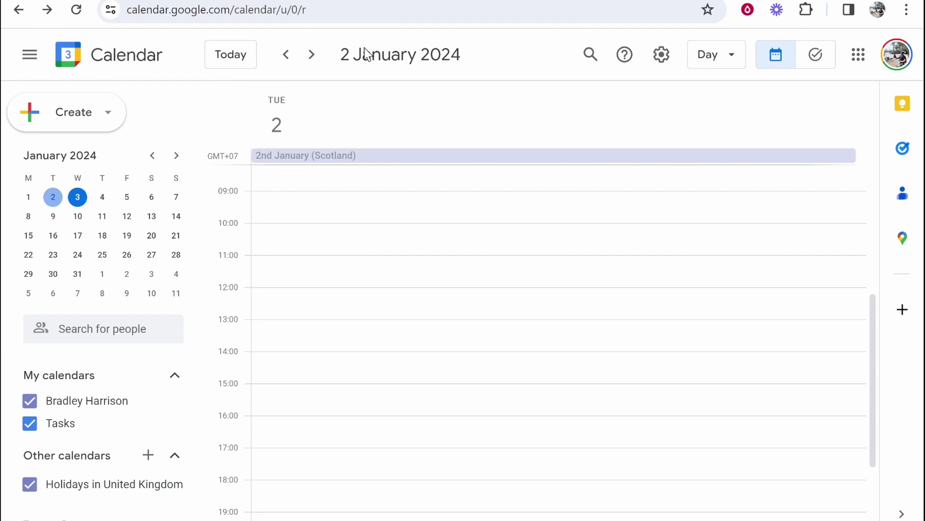
left_click(312, 56)
left_click(286, 56)
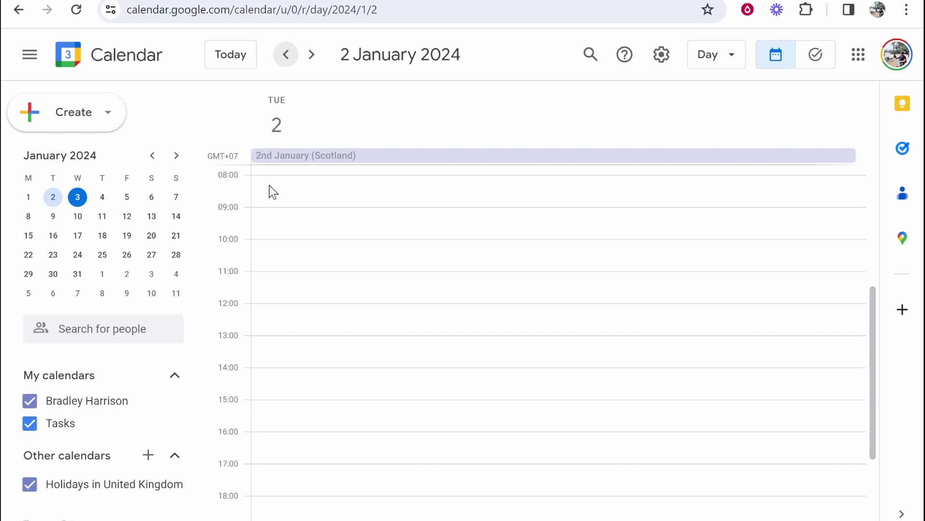
Drag out an 08:00–09:00 event and title it 'Wake up and breakfast'
left_click_drag(295, 193, 289, 179)
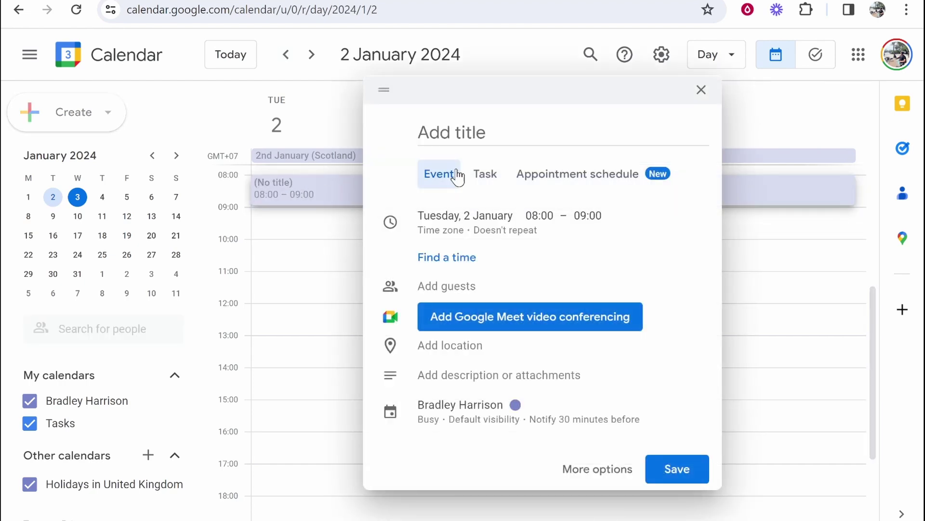
left_click(505, 140)
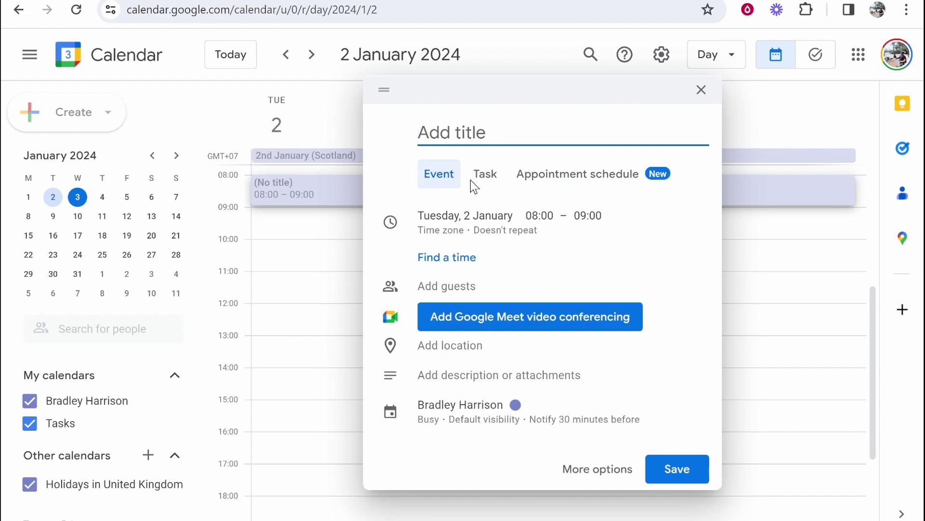
left_click(485, 192)
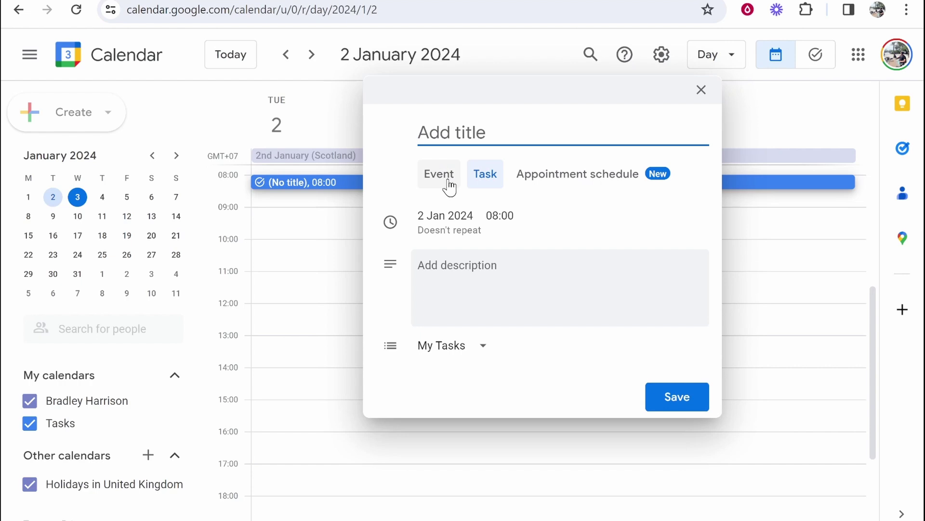
left_click(450, 187)
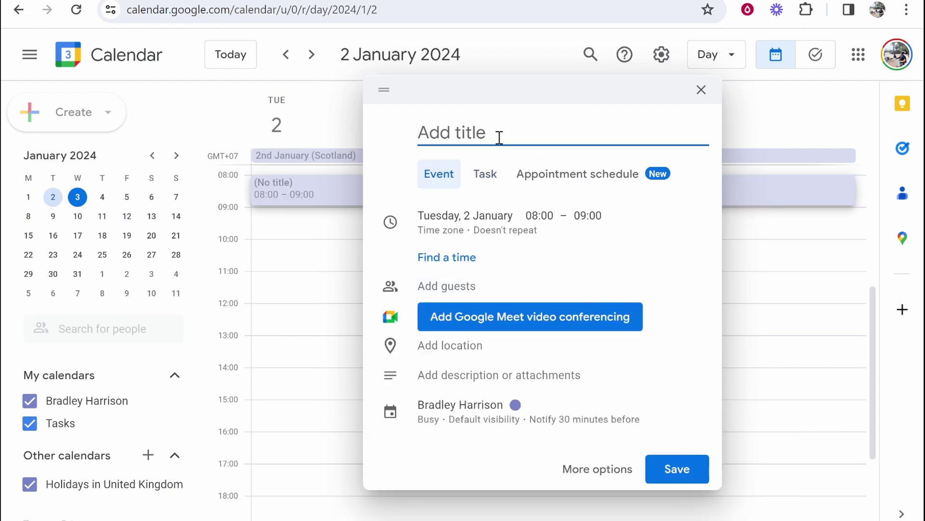
type("Wae")
key("BackSpace")
type("ke up ad")
key("BackSpace")
type("nd ")
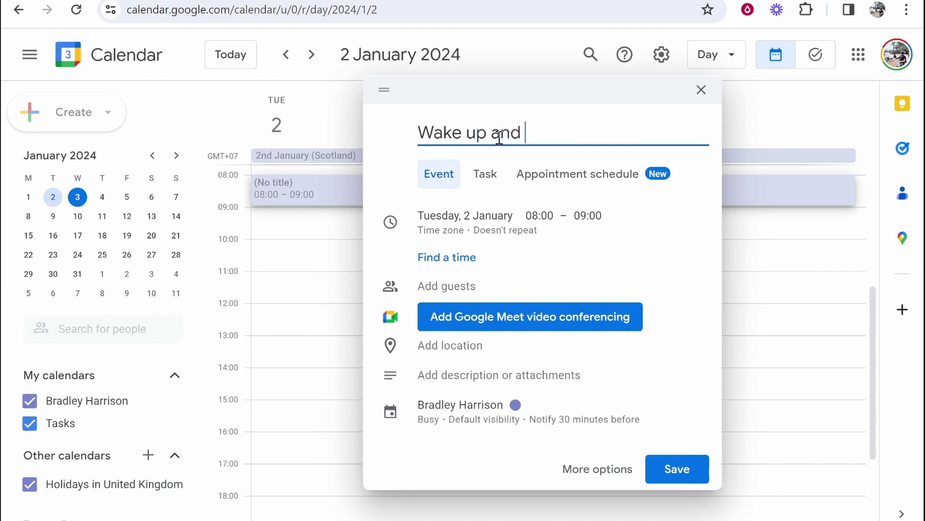
type("breakfast")
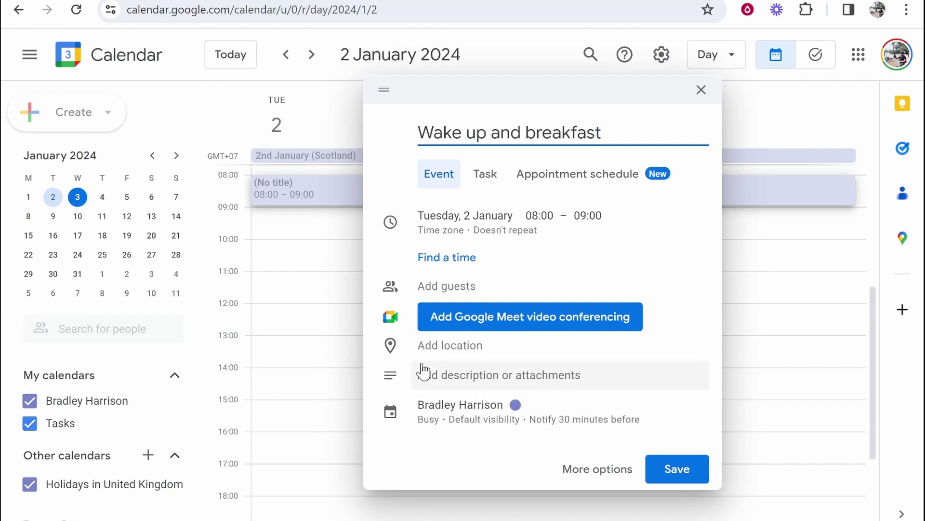
Colour the Wake up and breakfast event Banana yellow
left_click(515, 409)
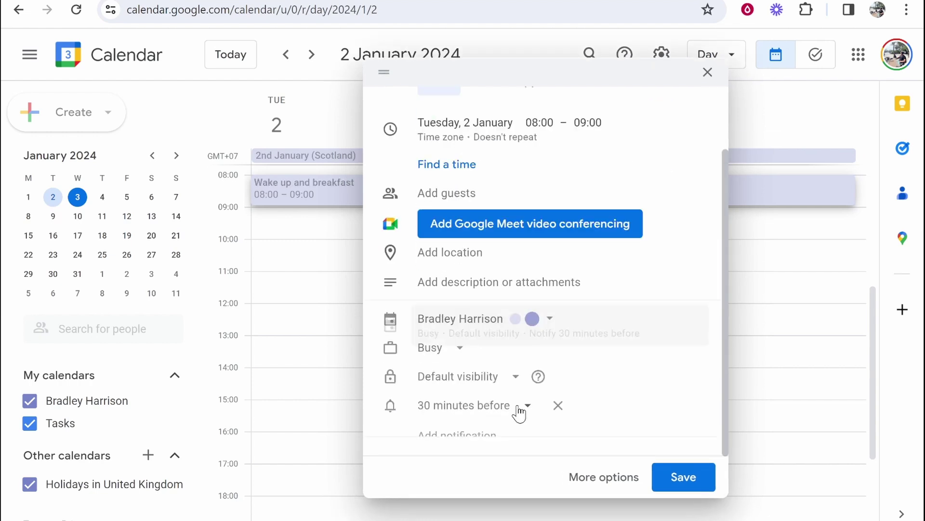
left_click(548, 311)
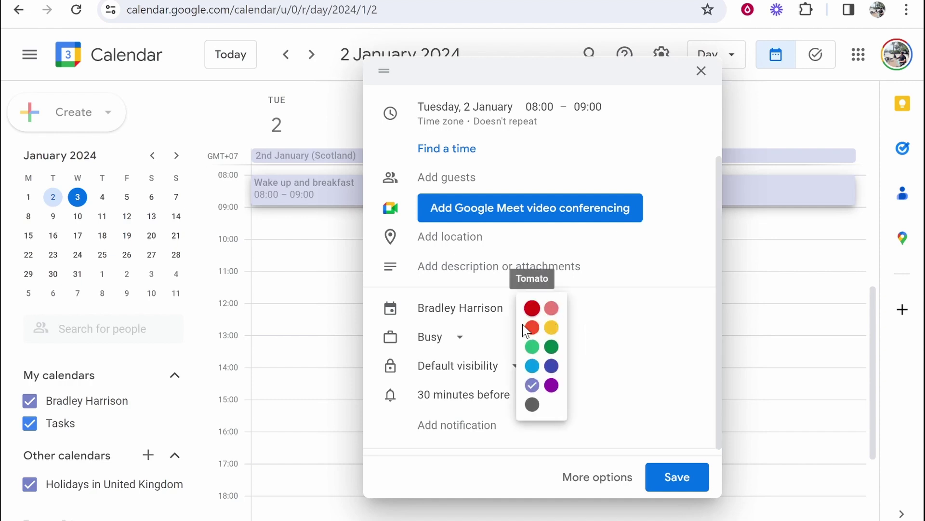
left_click(550, 327)
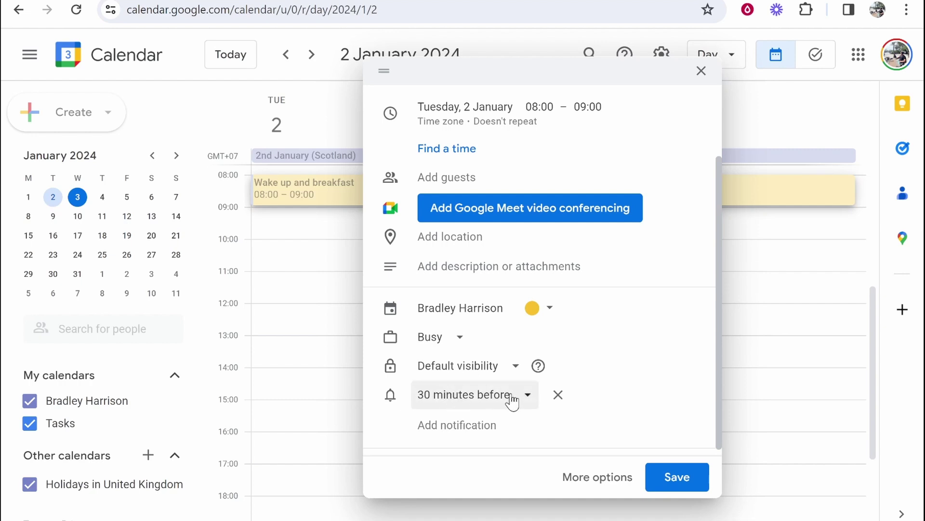
Remove the 30-minutes-before reminder and save the event
left_click(471, 403)
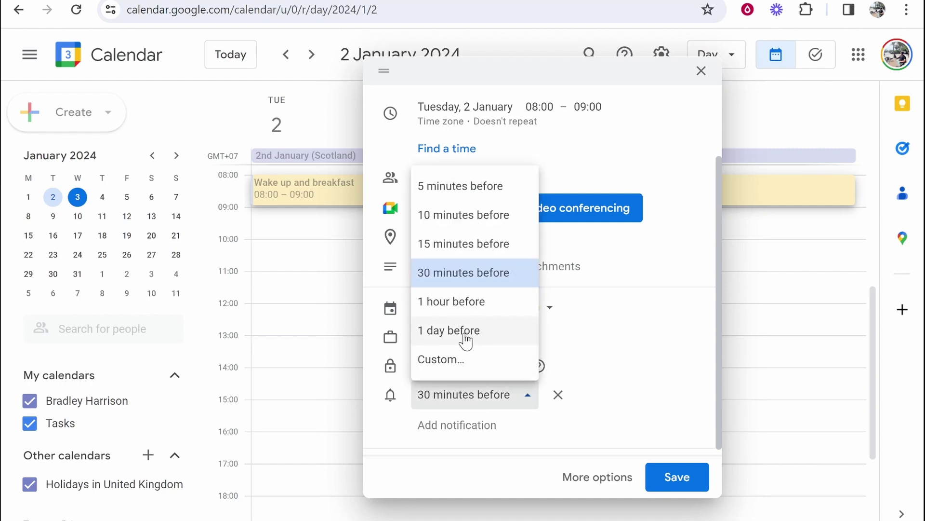
left_click(560, 398)
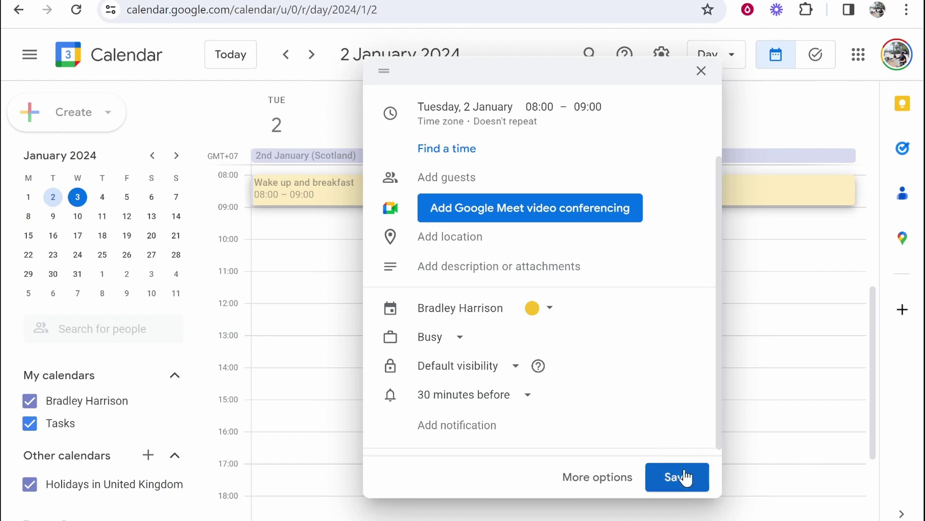
left_click(559, 396)
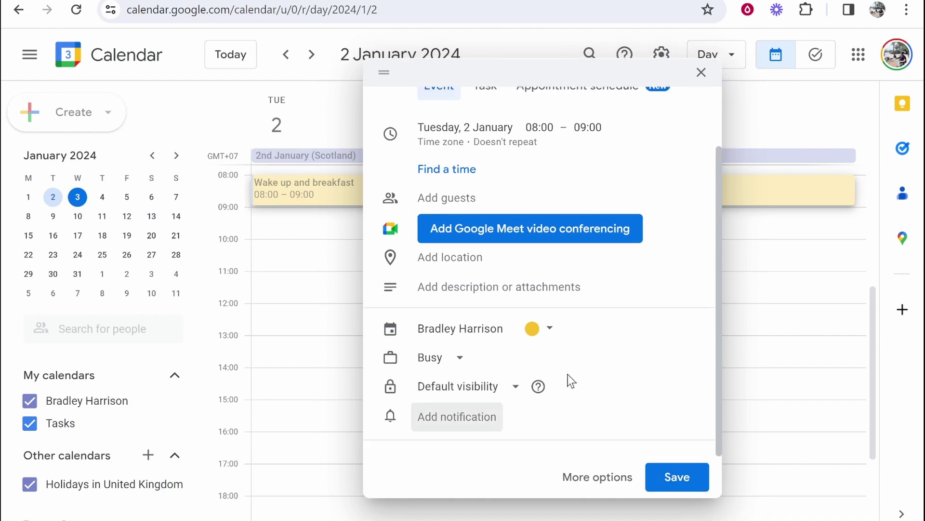
left_click(665, 475)
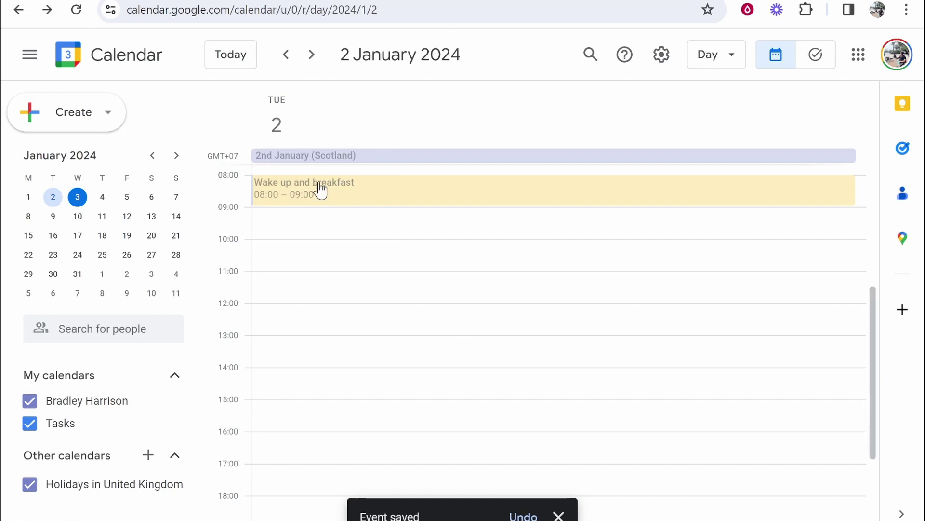
Open the details card of the 08:00–09:00 Wake up and breakfast event
scroll(573, 320, "down", 3)
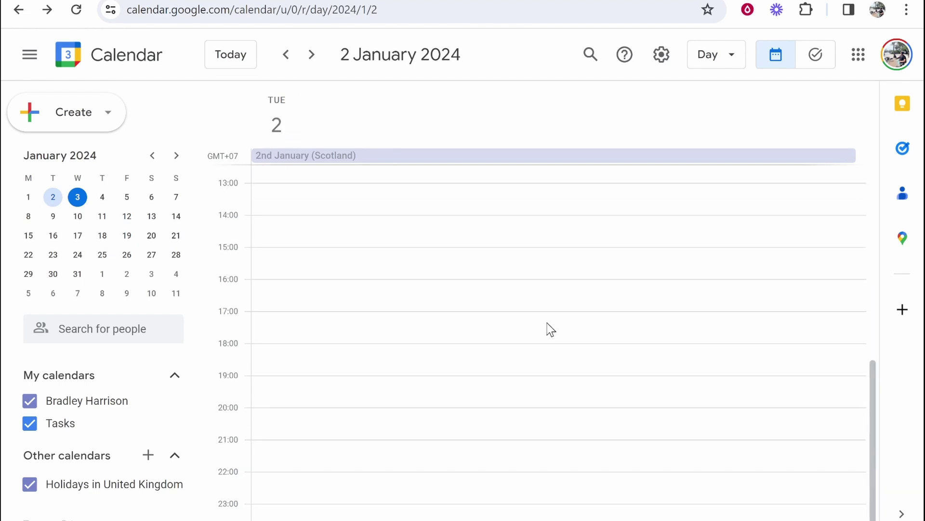
scroll(438, 300, "up", 4)
scroll(438, 300, "down", 3)
scroll(489, 374, "up", 5)
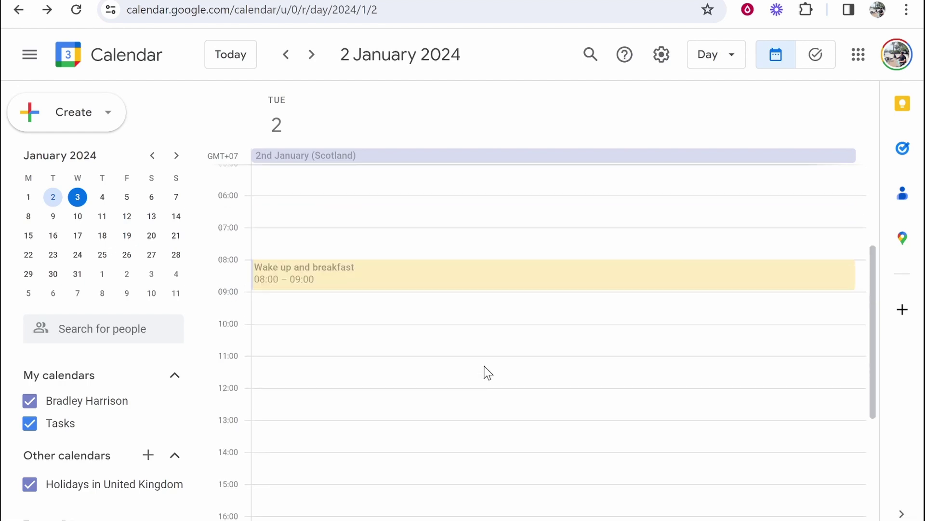
left_click(333, 281)
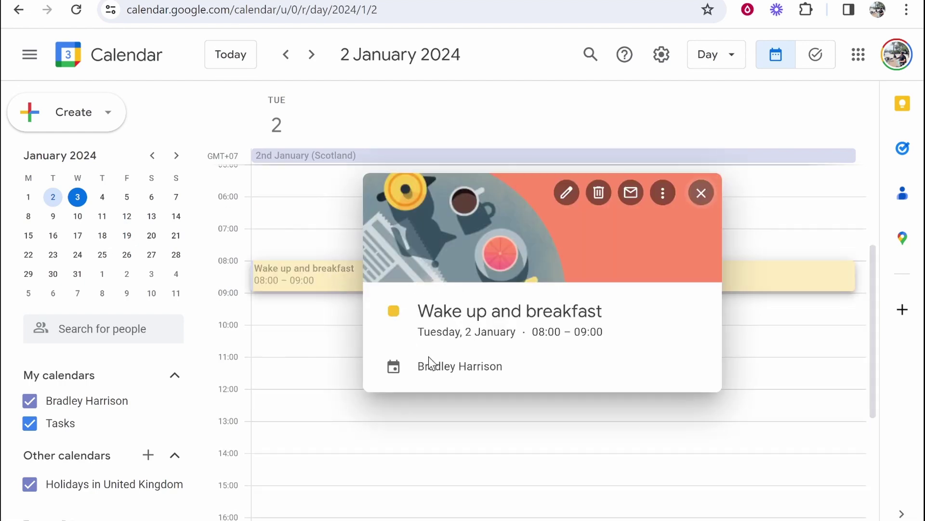
Make Wake up and breakfast repeat every weekday (Monday to Friday), save, and view 3 January
left_click(566, 192)
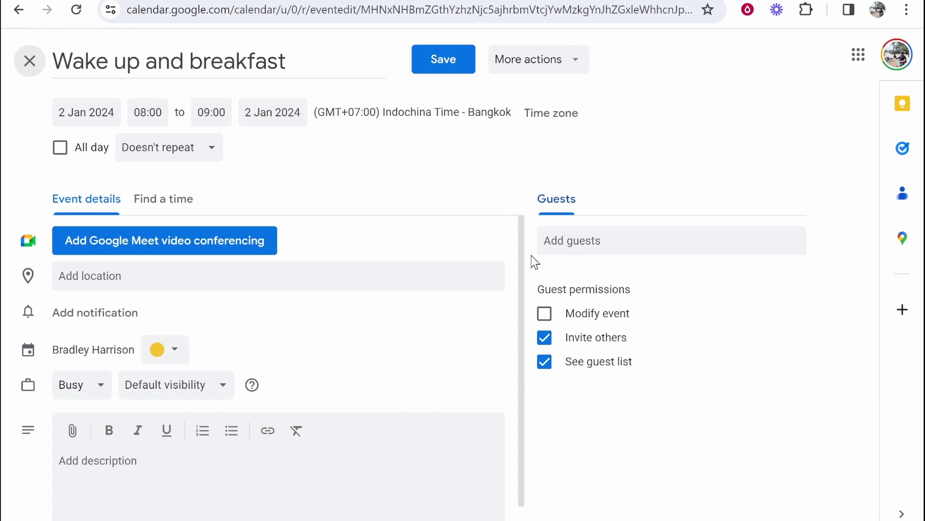
left_click(143, 156)
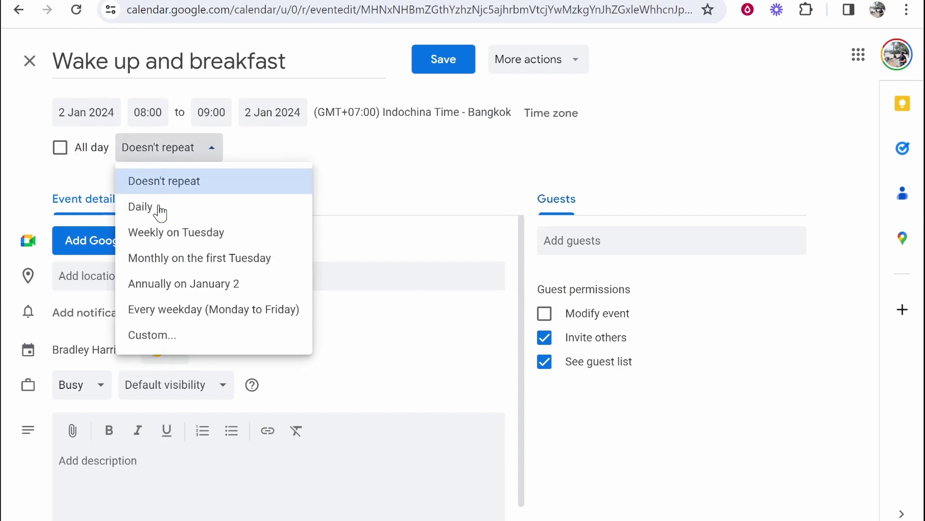
left_click(157, 209)
left_click(144, 147)
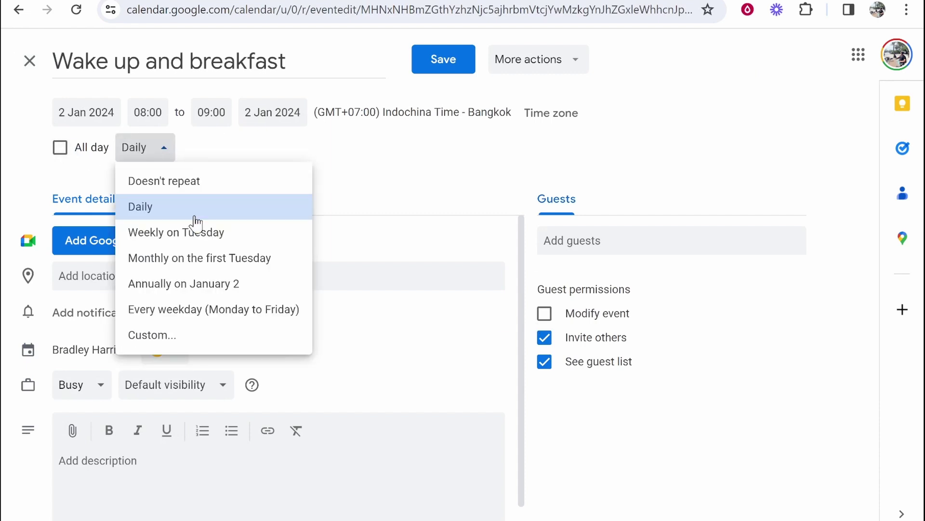
left_click(197, 316)
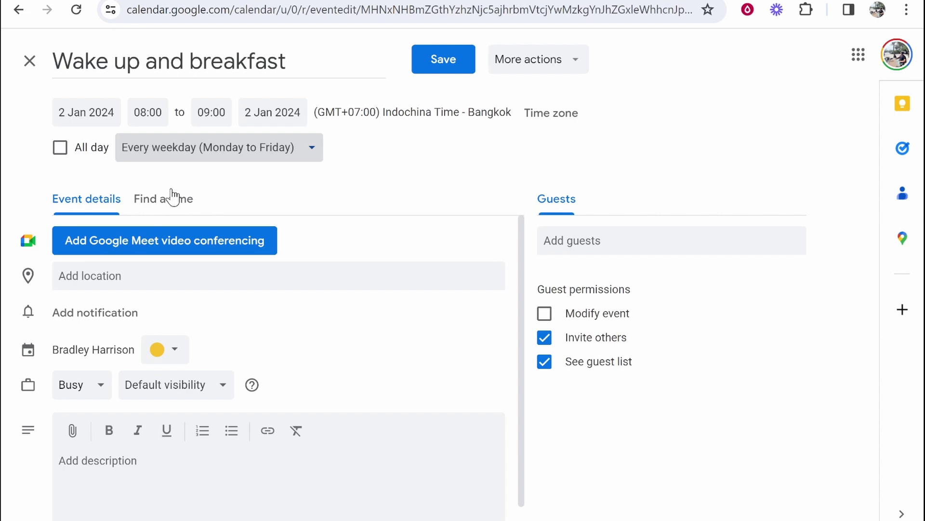
key("ctrl+s")
left_click(311, 55)
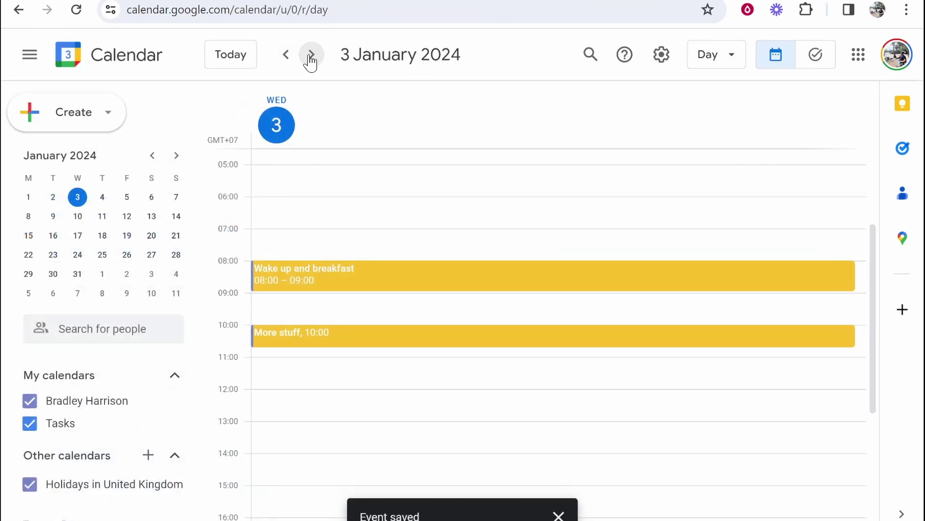
On 3 January, delete all occurrences of the 10:00–10:45 More stuff event
left_click(311, 55)
left_click(285, 56)
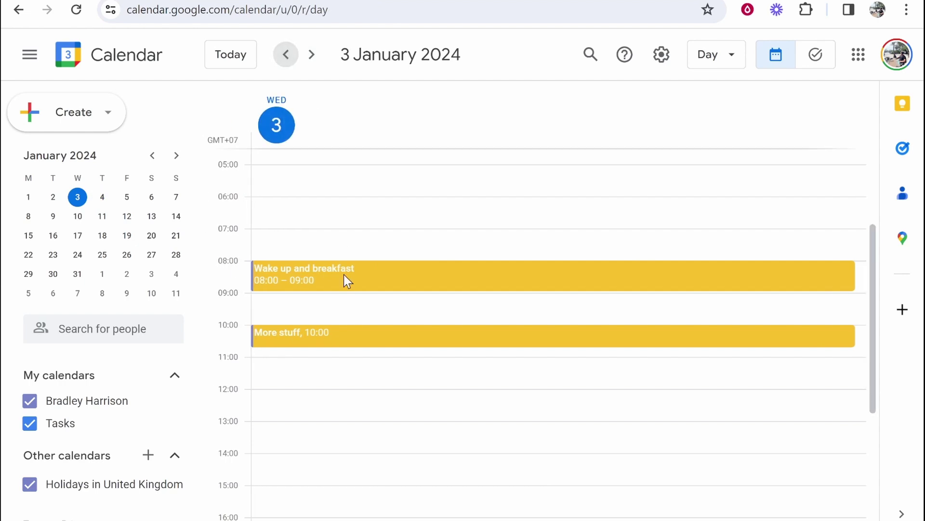
left_click(325, 346)
left_click(597, 205)
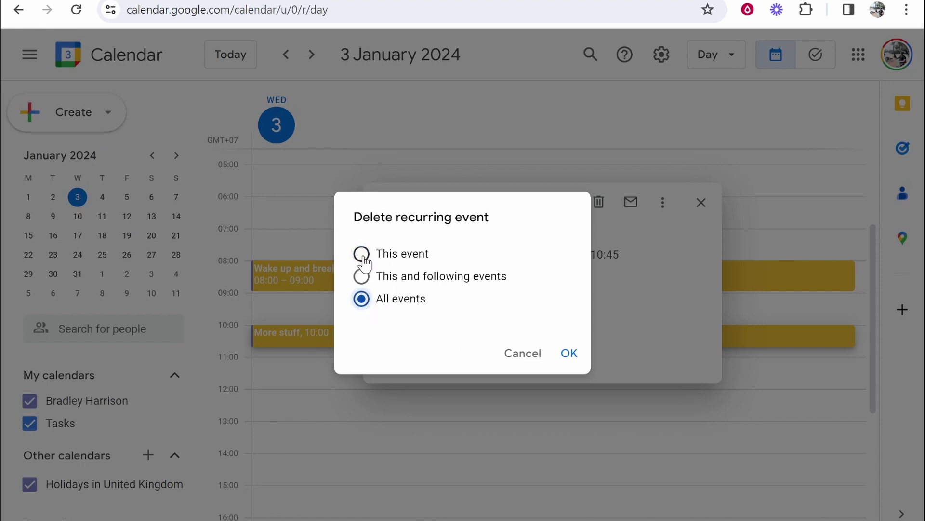
left_click(570, 354)
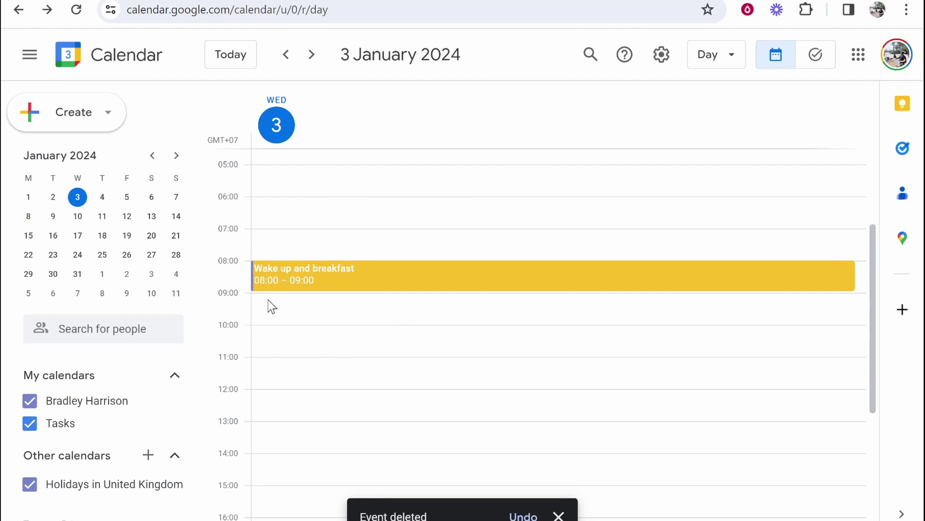
Create a 09:00–09:30 event titled 'Call with team' on 3 January
left_click(270, 311)
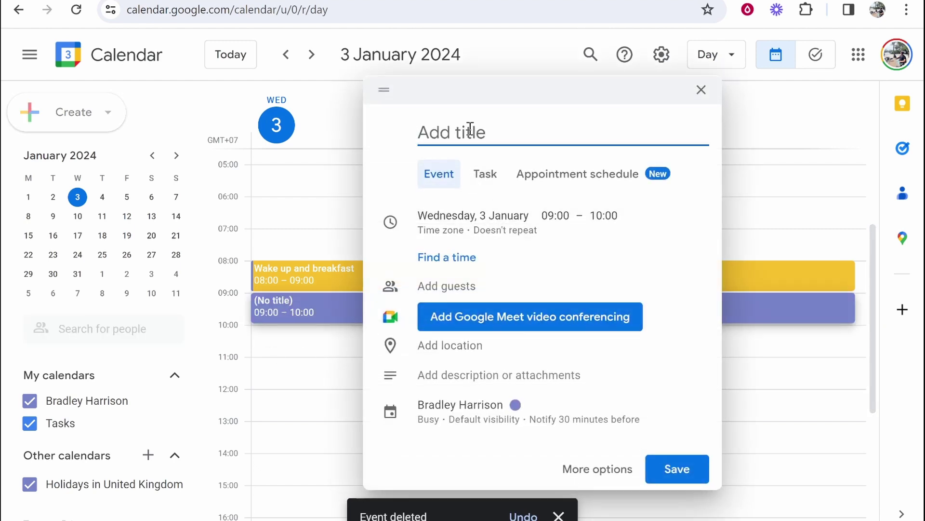
type("Call with team")
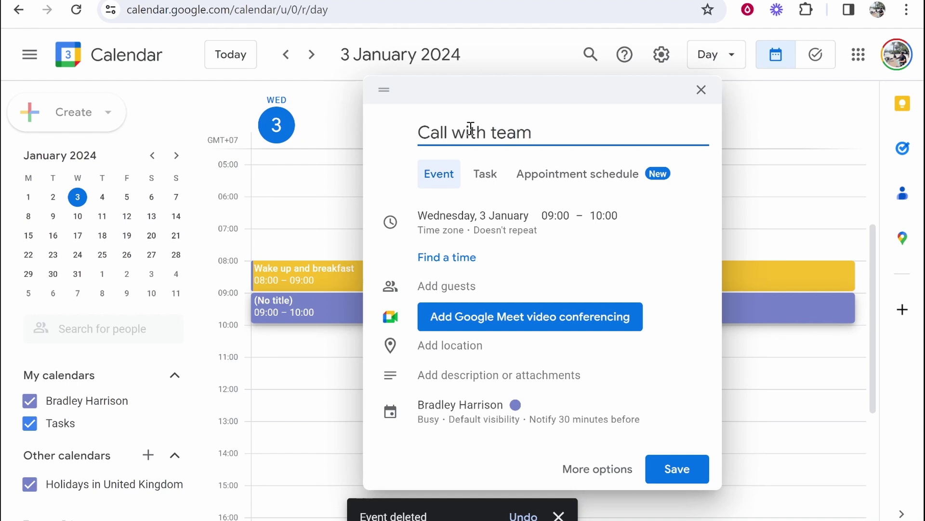
left_click(584, 220)
left_click(604, 201)
left_click(639, 249)
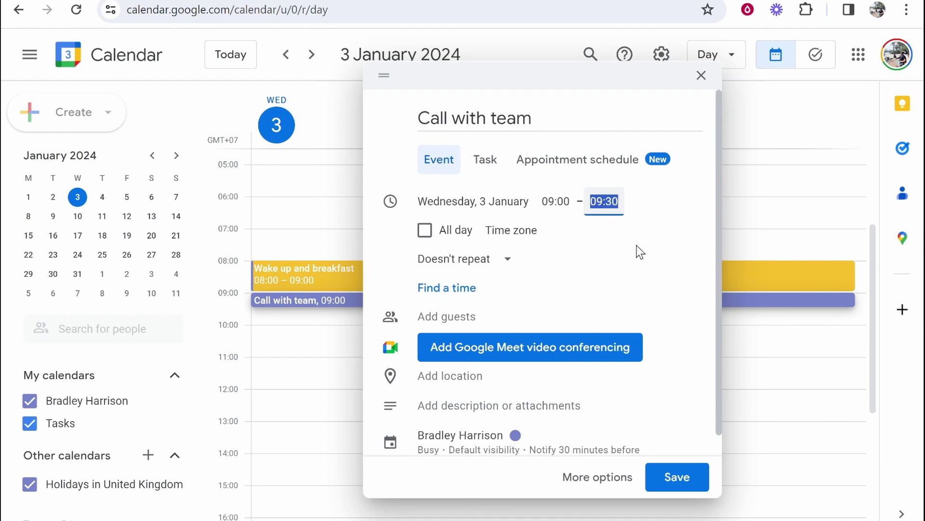
Colour the call Sage green and set a 15-minutes-before reminder
scroll(471, 434, "down", 1)
left_click(517, 413)
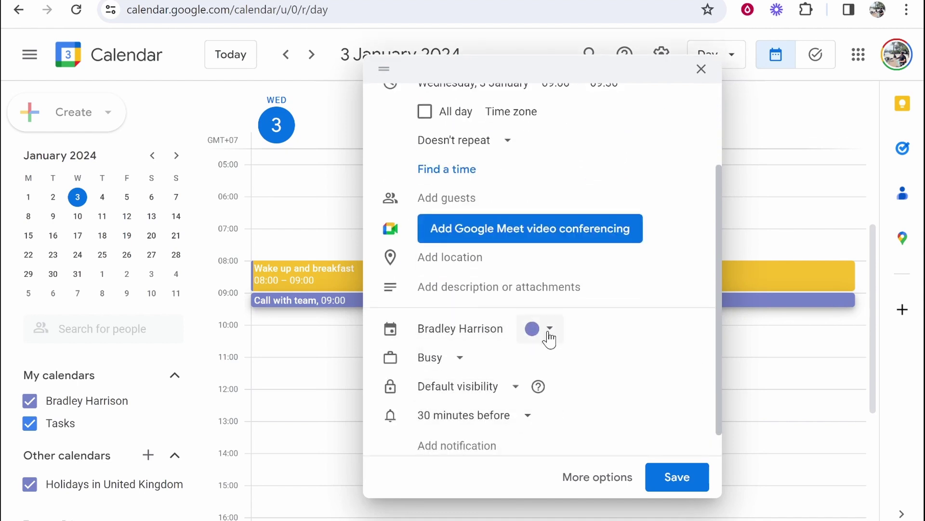
left_click(549, 339)
left_click(533, 366)
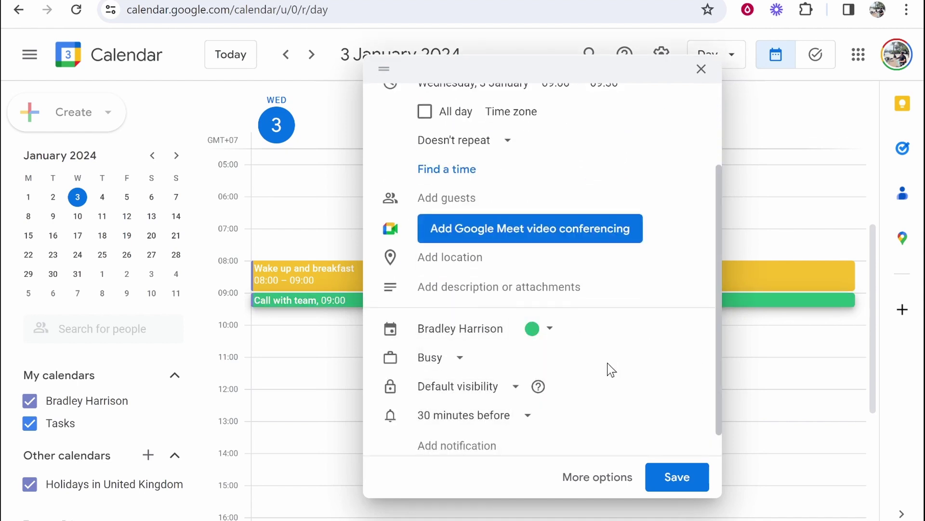
scroll(603, 361, "down", 1)
left_click(482, 386)
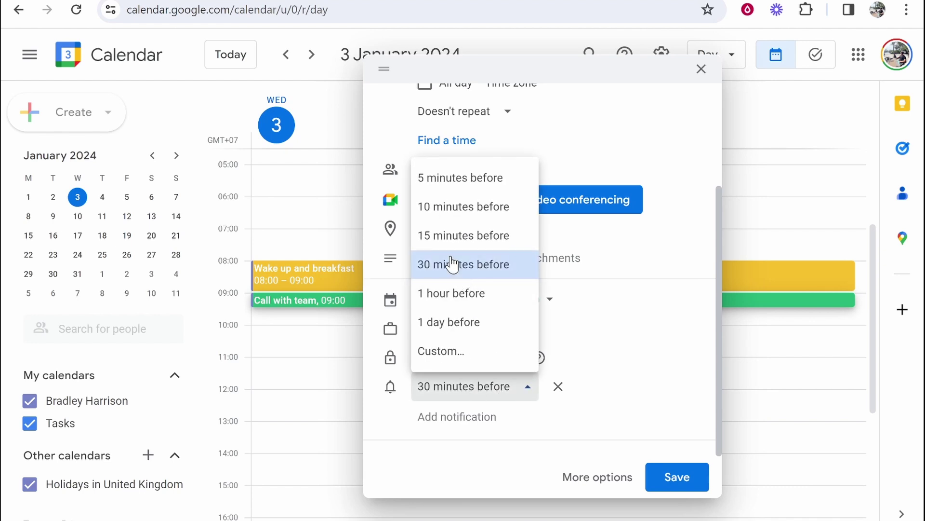
left_click(430, 237)
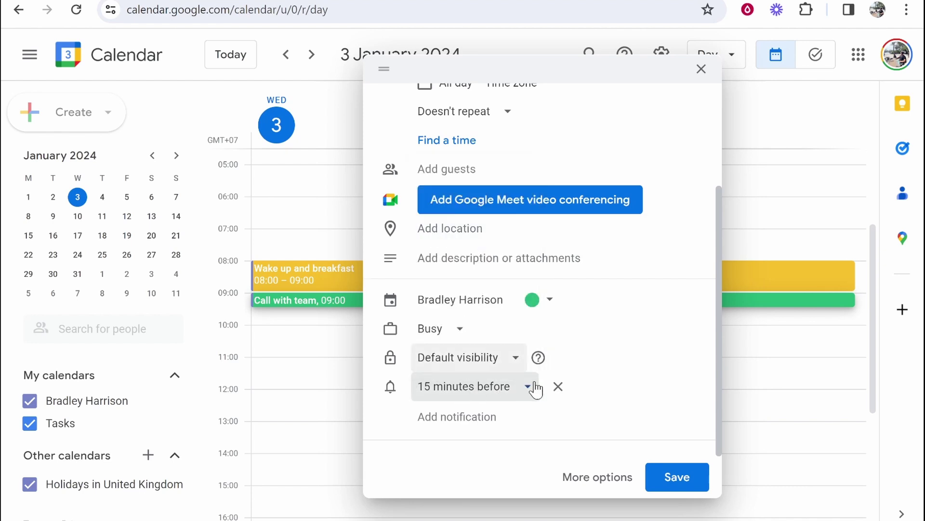
Add the description 'Call about YouTube analytics' and save the event
scroll(554, 381, "up", 3)
left_click(520, 357)
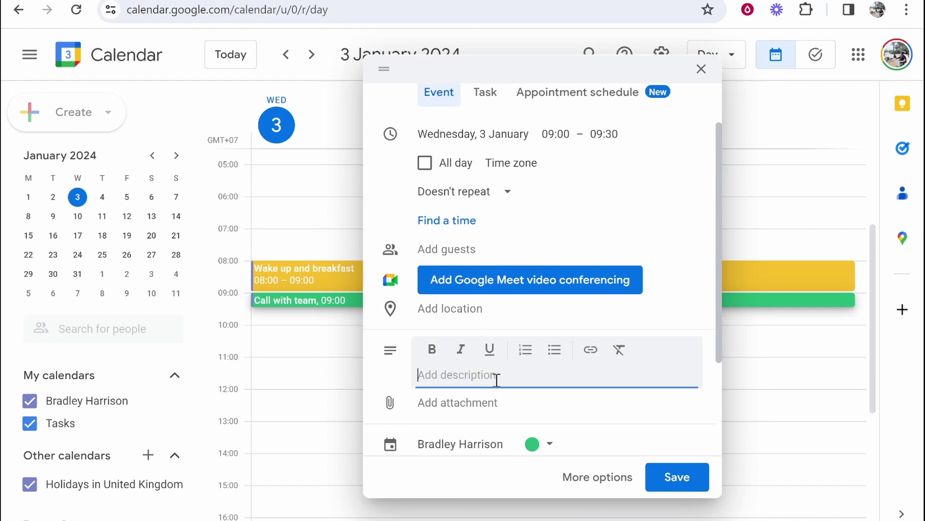
type("Call about YouTube analytics")
left_click(680, 479)
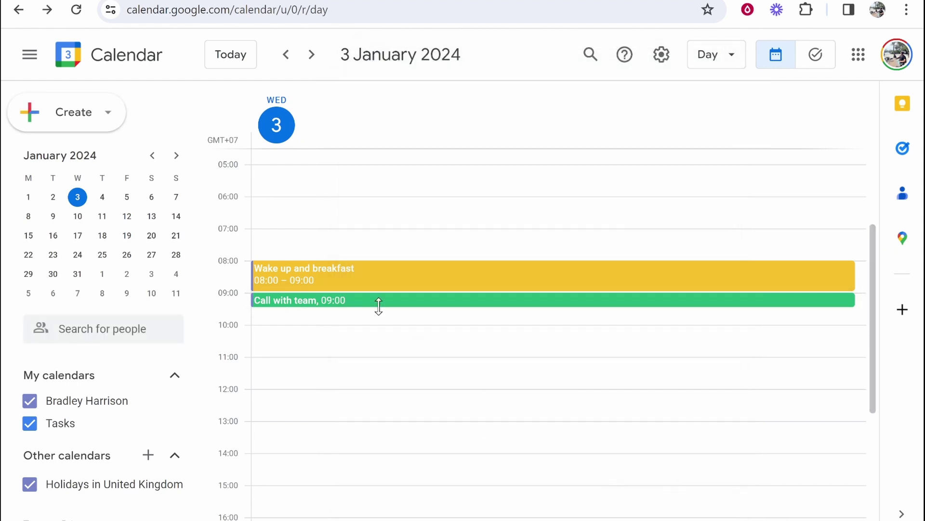
left_click(368, 303)
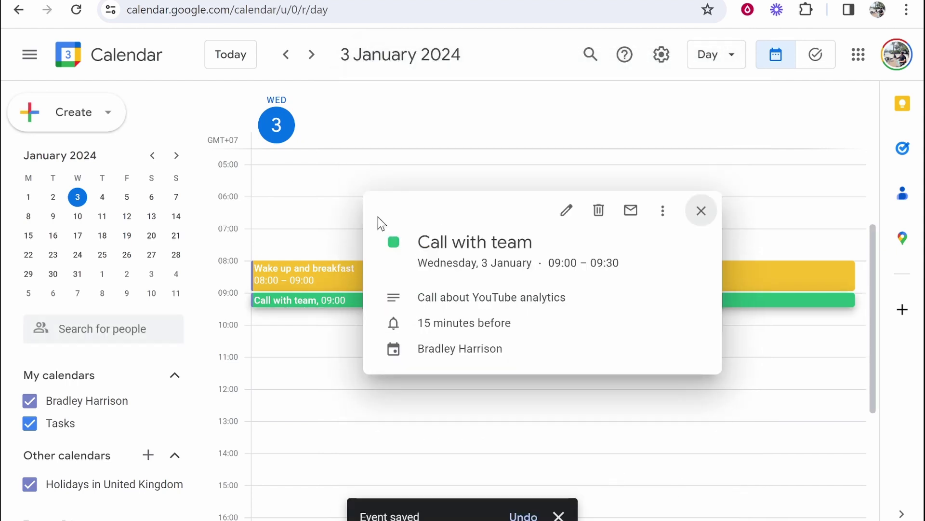
triple_click(428, 296)
left_click(608, 305)
left_click(568, 212)
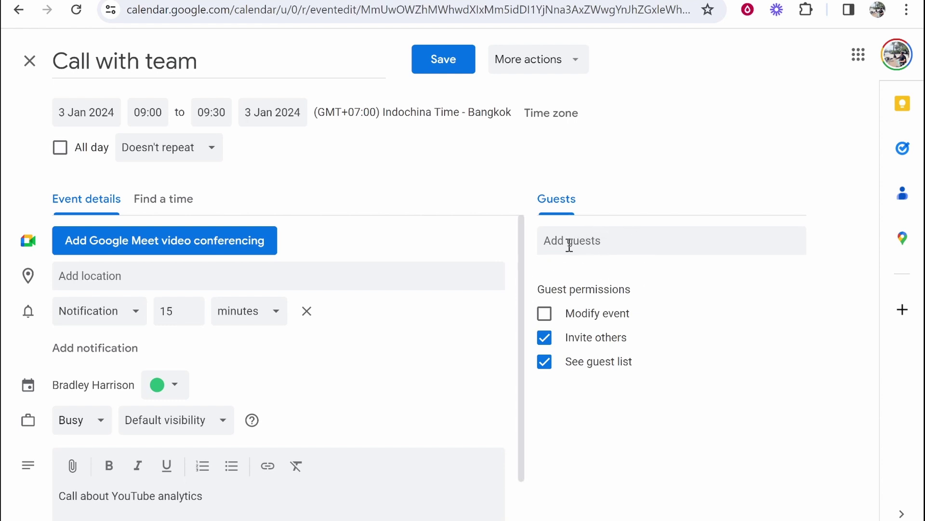
left_click(443, 59)
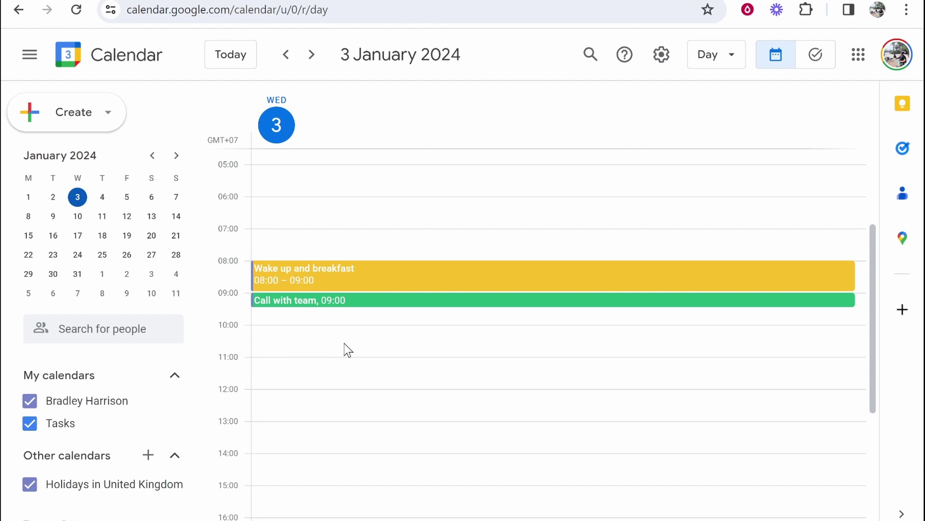
Create a 12:00–13:00 'Lunch' event repeating every weekday (Monday to Friday) and save it
left_click_drag(345, 344, 292, 413)
left_click(414, 133)
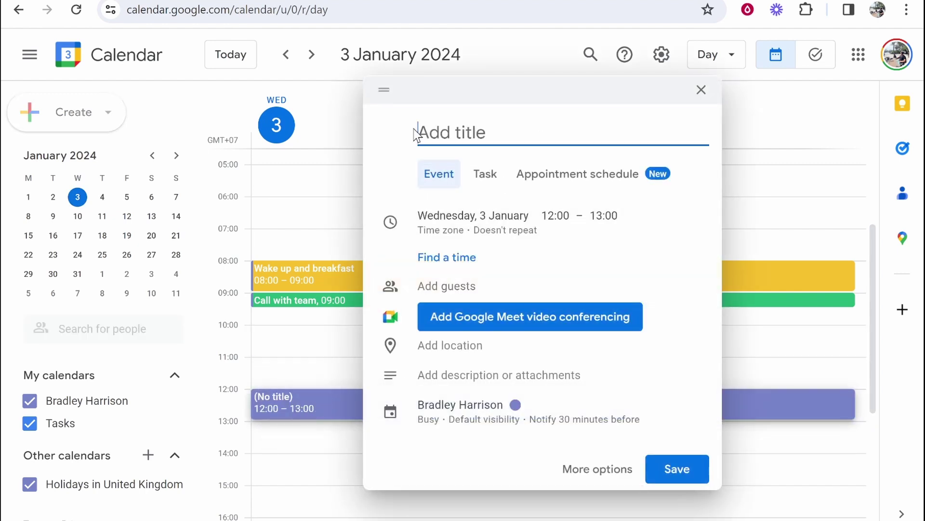
type("Lunch")
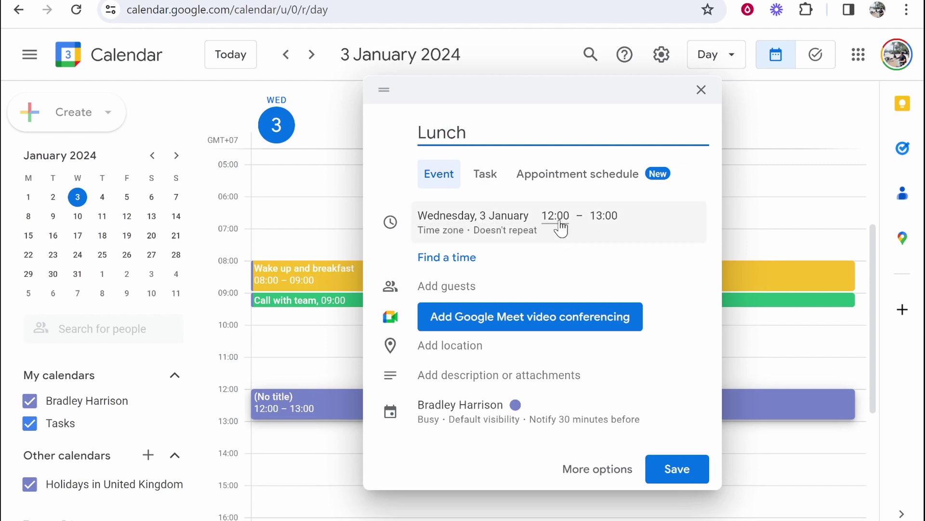
left_click(458, 233)
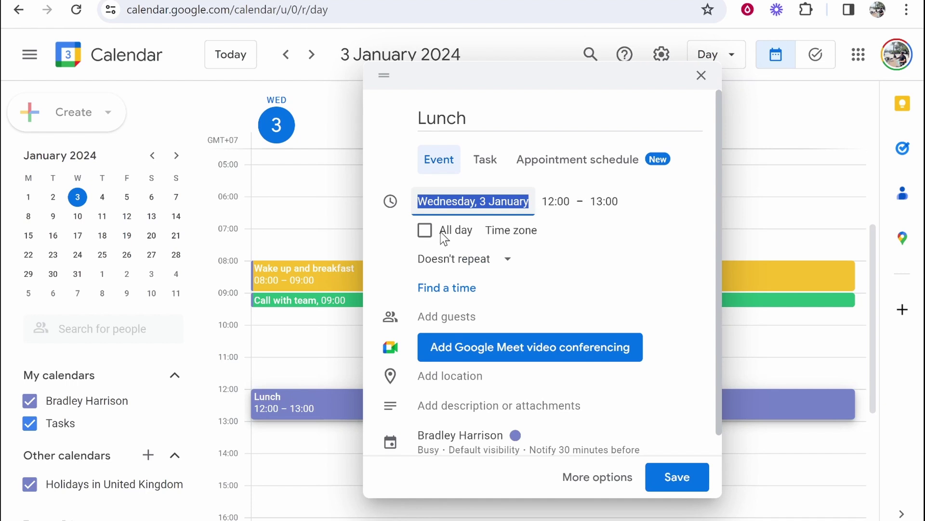
left_click(459, 258)
left_click(453, 420)
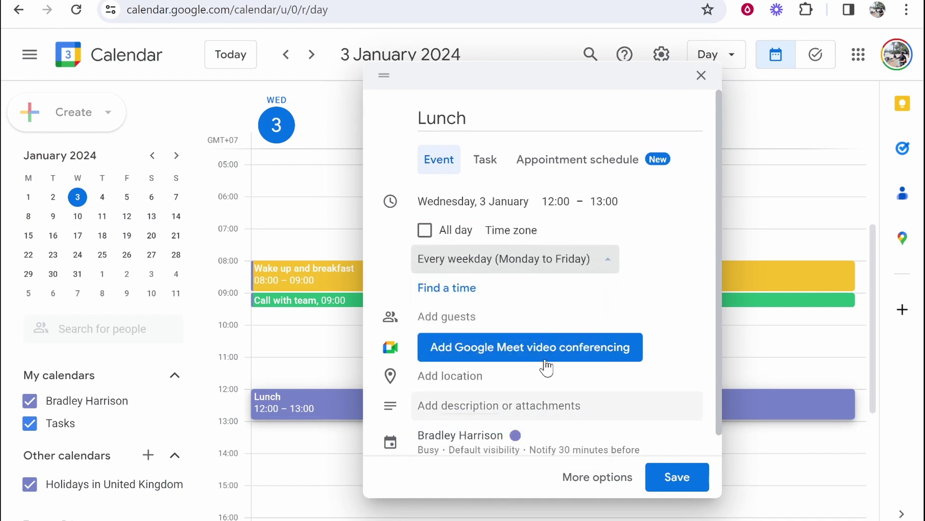
left_click(677, 476)
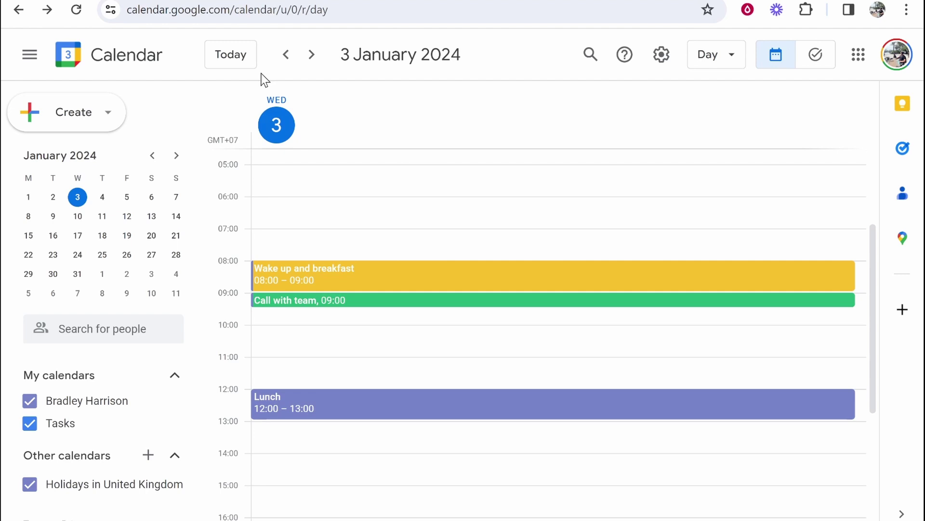
left_click(908, 10)
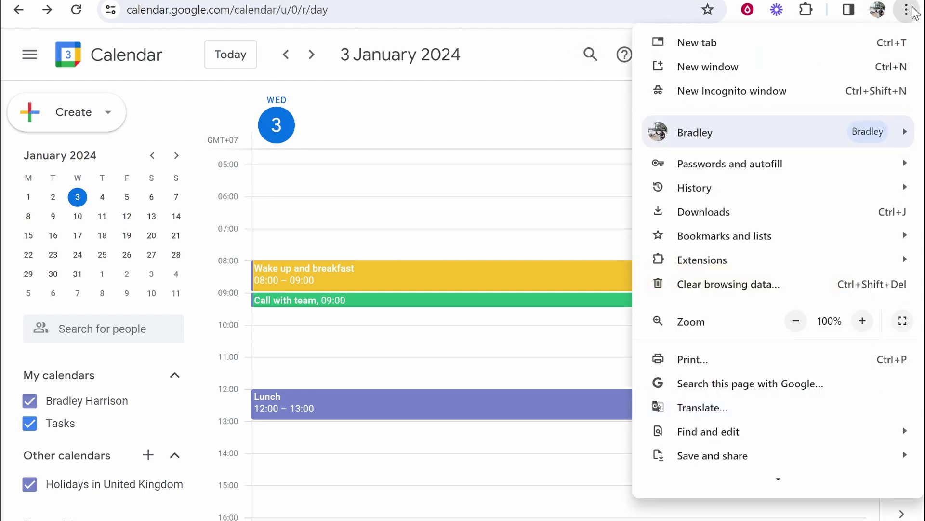
scroll(718, 462, "down", 2)
left_click(709, 462)
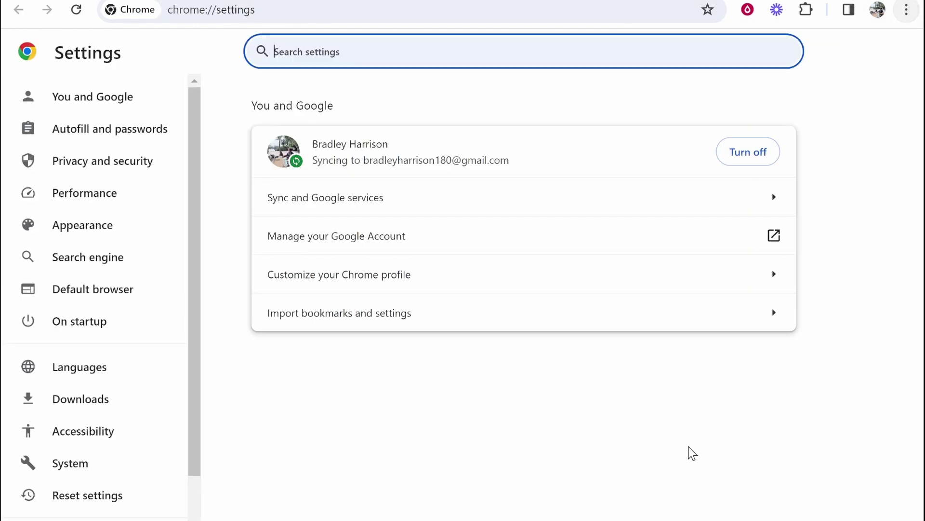
scroll(29, 270, "down", 1)
left_click(29, 272)
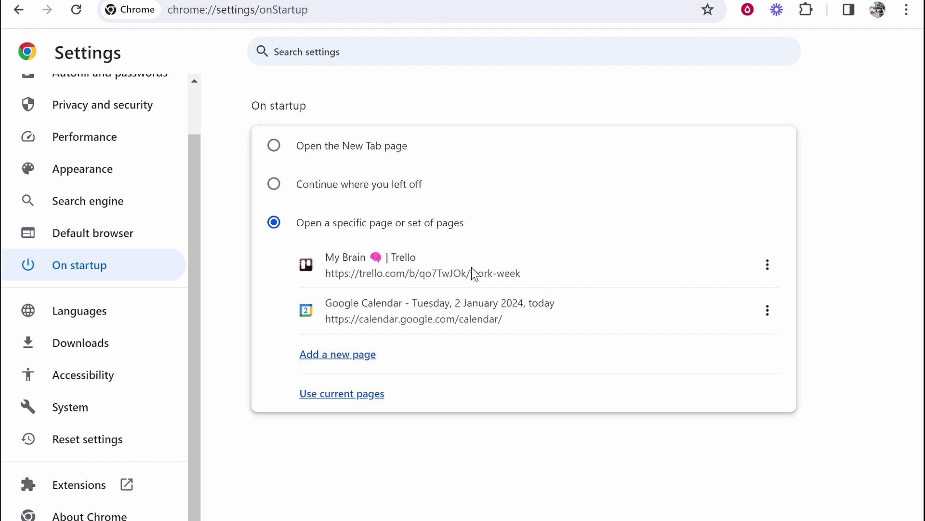
Add a 15:00–16:00 test event 'aadasad' on 18 January, then return to 3 January
key("alt+Left")
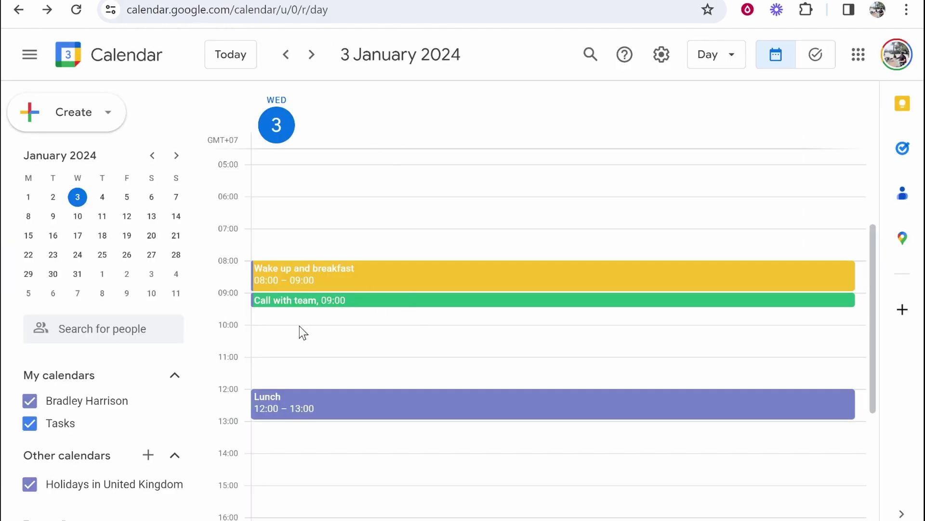
left_click(103, 235)
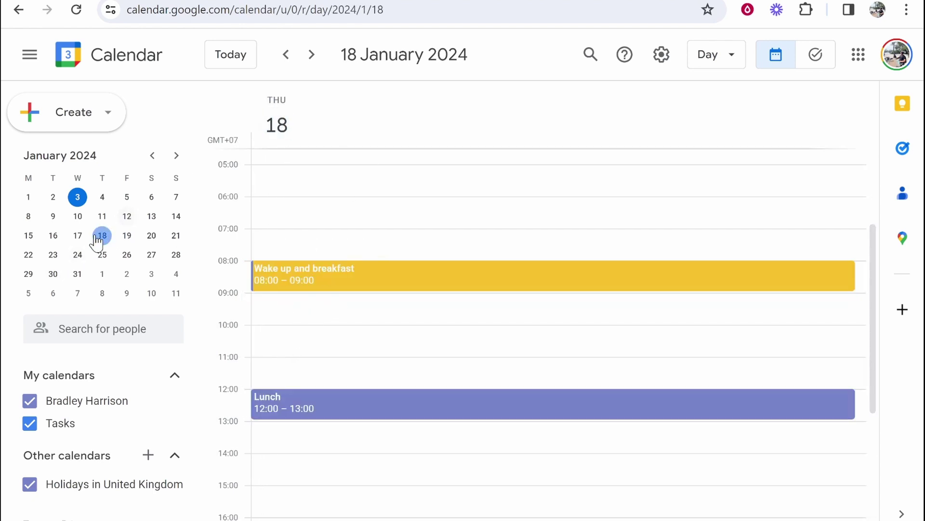
scroll(320, 312, "down", 5)
left_click(278, 255)
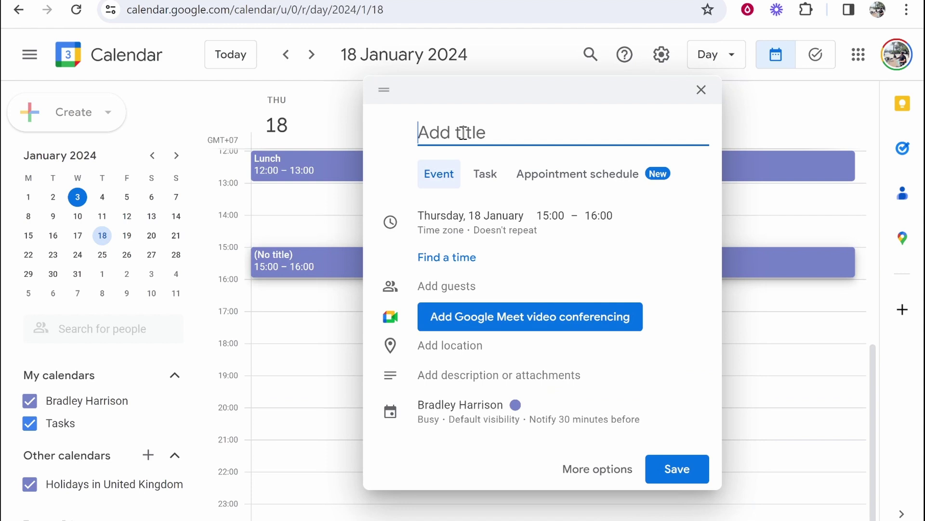
type("aadasad")
key("Return")
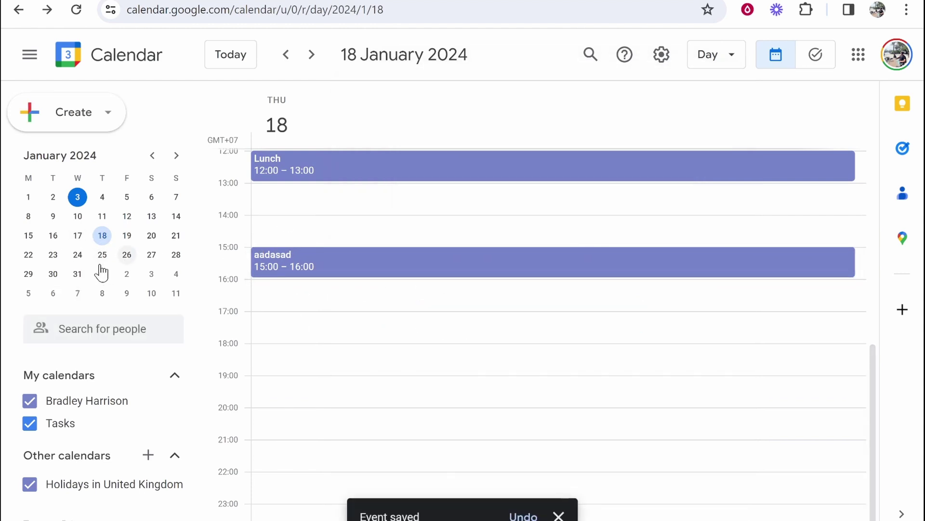
left_click(80, 200)
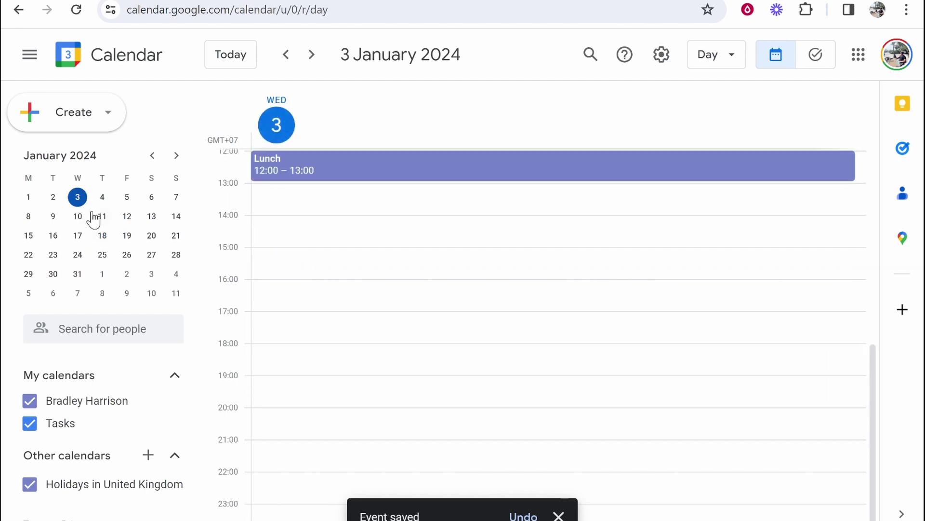